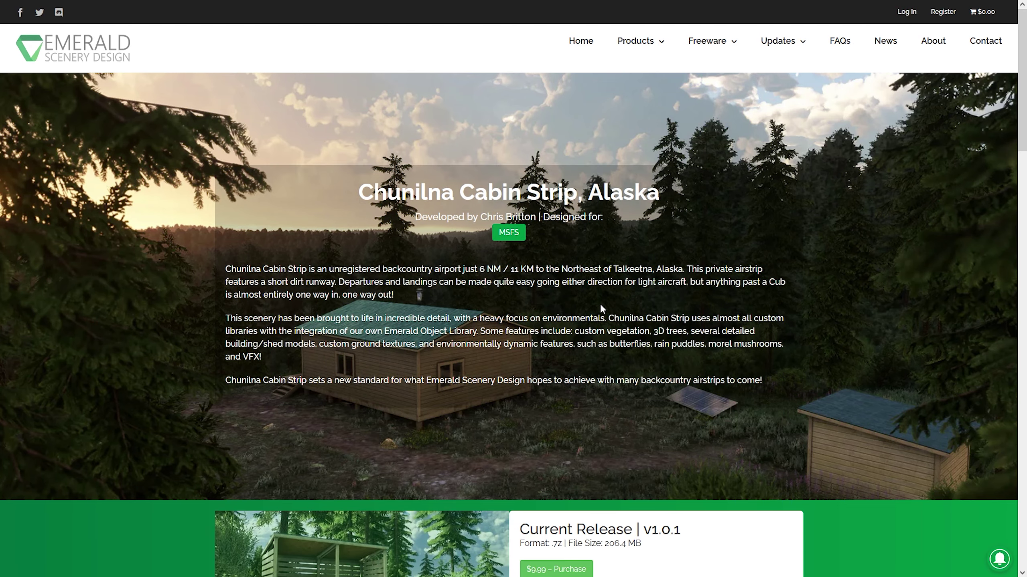
Look through the Chunilna Cabin Strip product page, from its description and features to its screenshot gallery, then minimize the browser
scroll(600, 306, "down", 10)
scroll(601, 308, "down", 5)
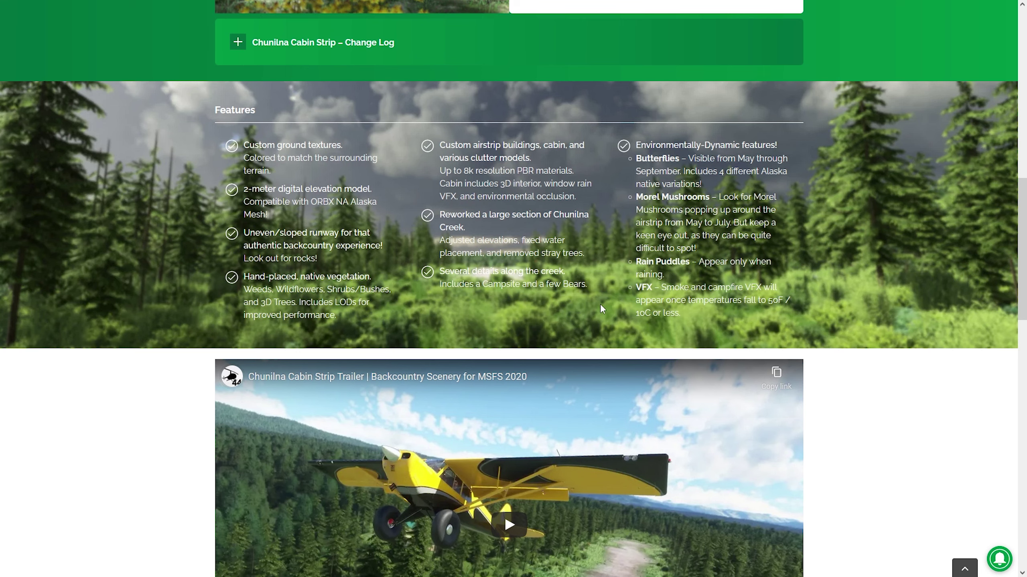
scroll(602, 308, "down", 6)
scroll(601, 306, "down", 5)
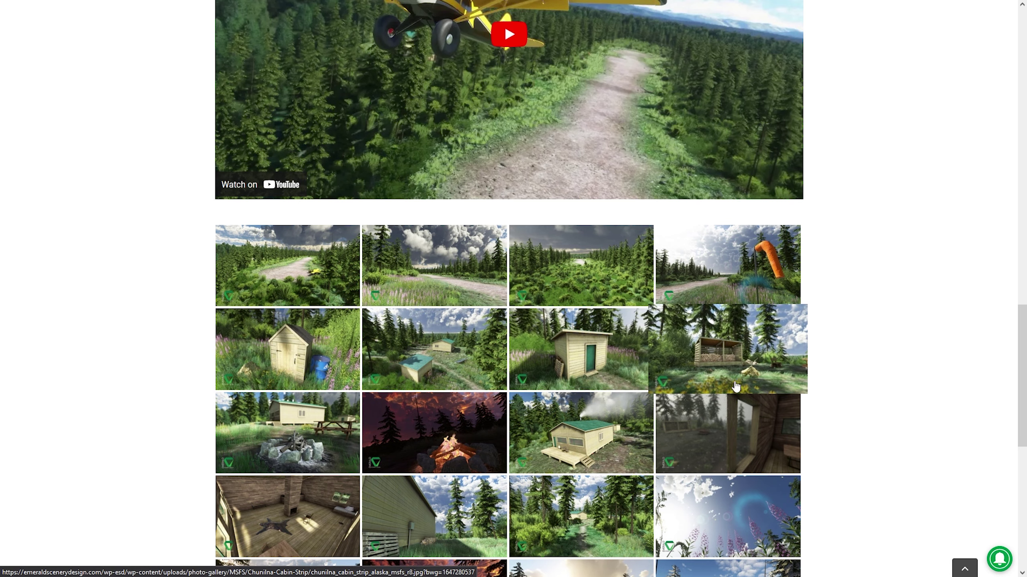
scroll(364, 487, "up", 1)
scroll(363, 487, "up", 20)
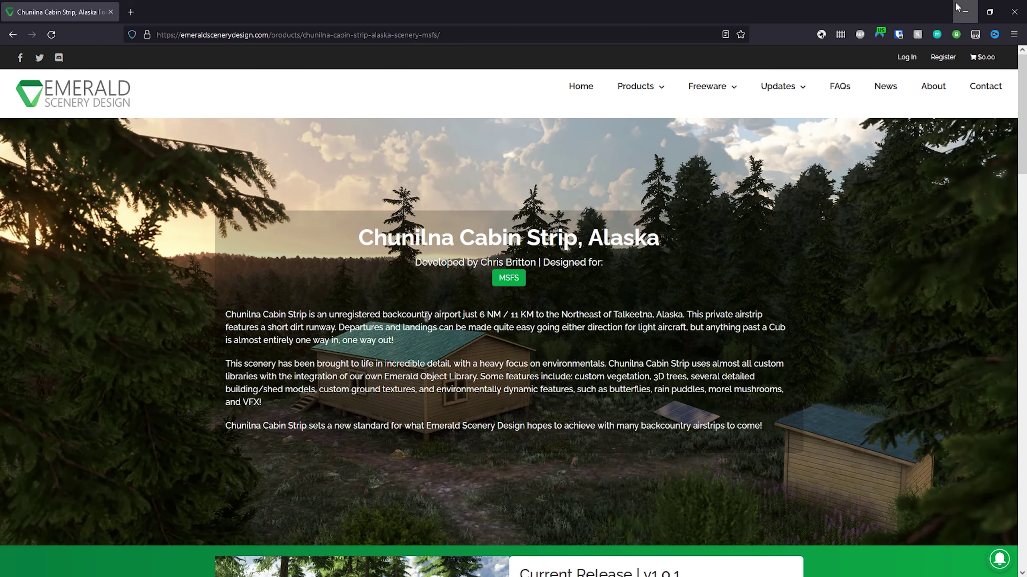
left_click(968, 15)
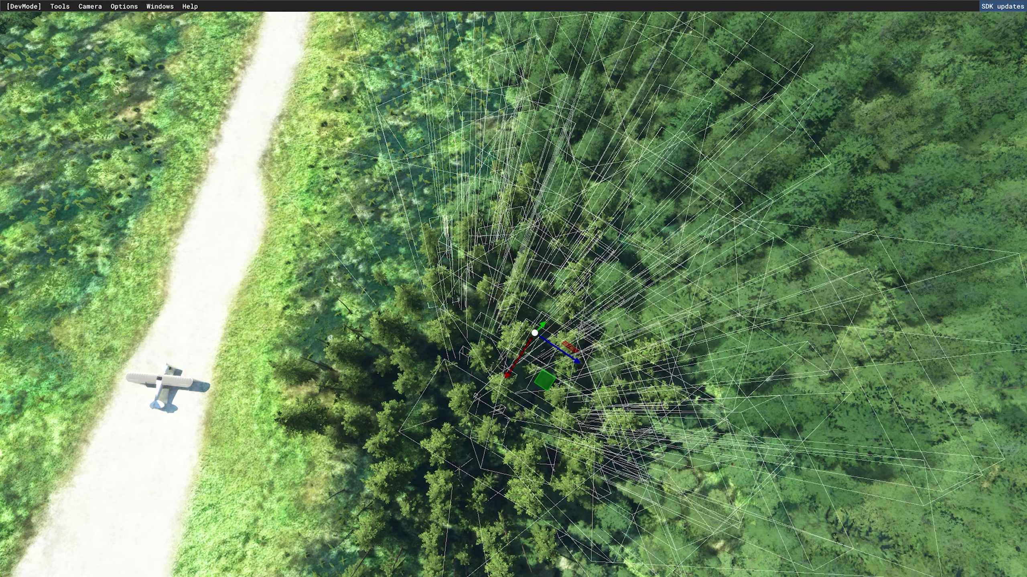
Move the tree group up along the dirt runway's edge, then rotate it and fine-tune its position
middle_click_drag(564, 310, 688, 432)
left_click_drag(673, 504, 473, 357)
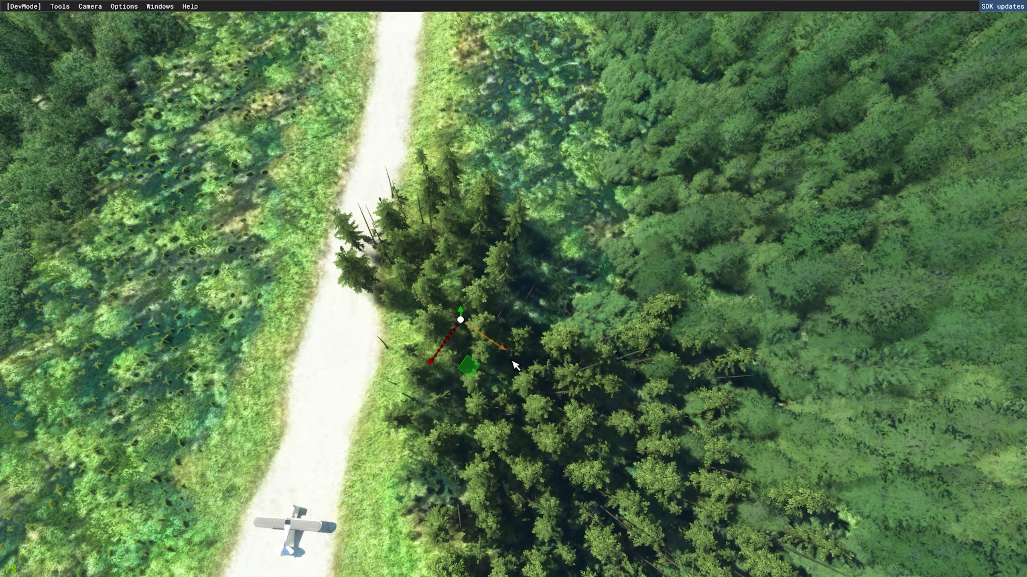
right_click_drag(514, 363, 462, 325)
key("r")
left_click_drag(475, 371, 412, 383)
key("t")
left_click_drag(463, 323, 511, 326)
right_click_drag(526, 325, 604, 298)
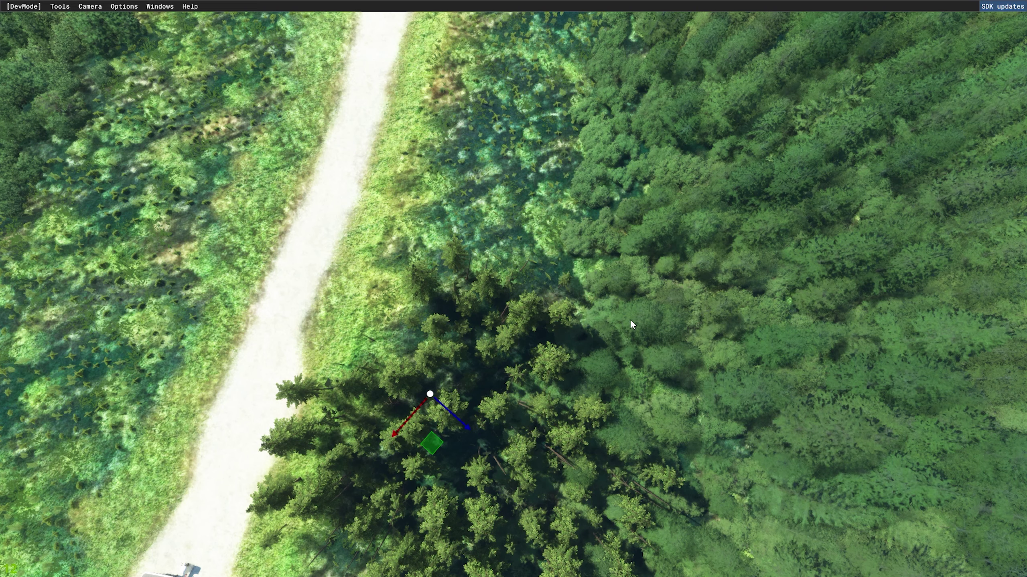
Place a tree group farther along the same side of the runway and rotate it to extend the tree line
key("w")
left_click_drag(507, 525, 397, 426)
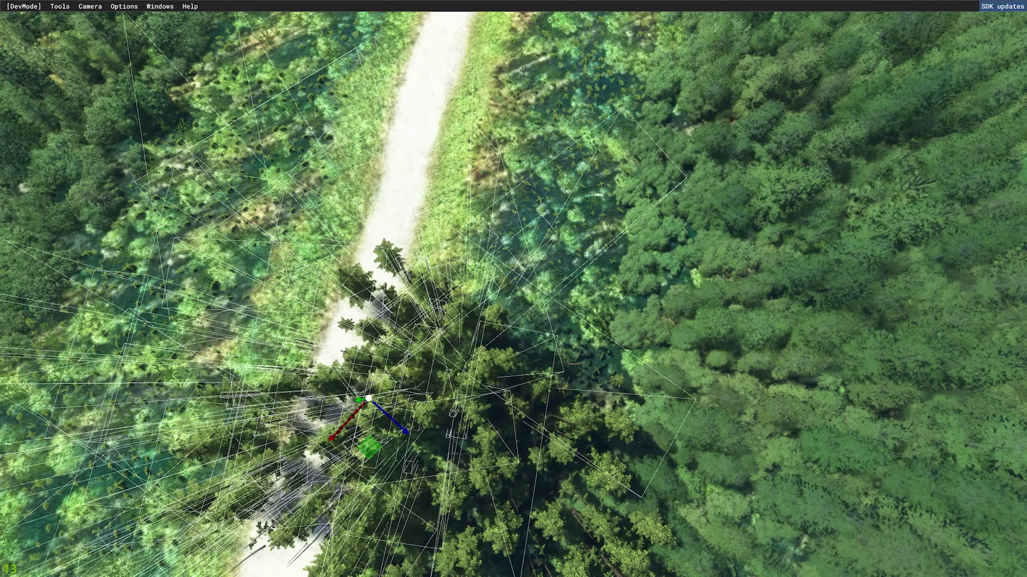
key("r")
left_click_drag(373, 346, 523, 296)
key("w")
right_click_drag(548, 381, 723, 341)
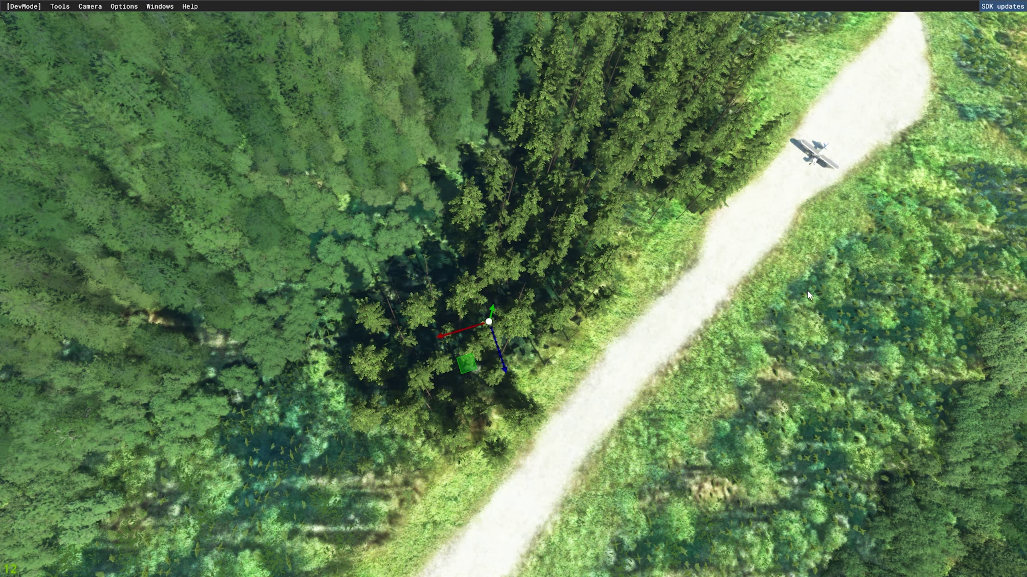
right_click_drag(759, 318, 857, 356)
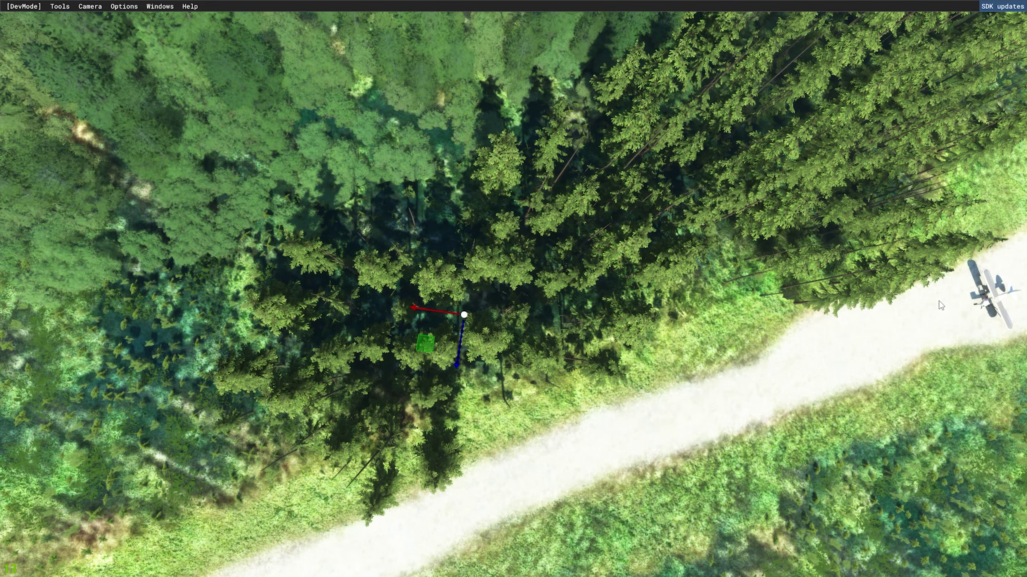
Duplicate the tree group across to the opposite side of the runway, then reselect the original group
scroll(871, 263, "down", 1)
left_click_drag(478, 317, 441, 550, "shift")
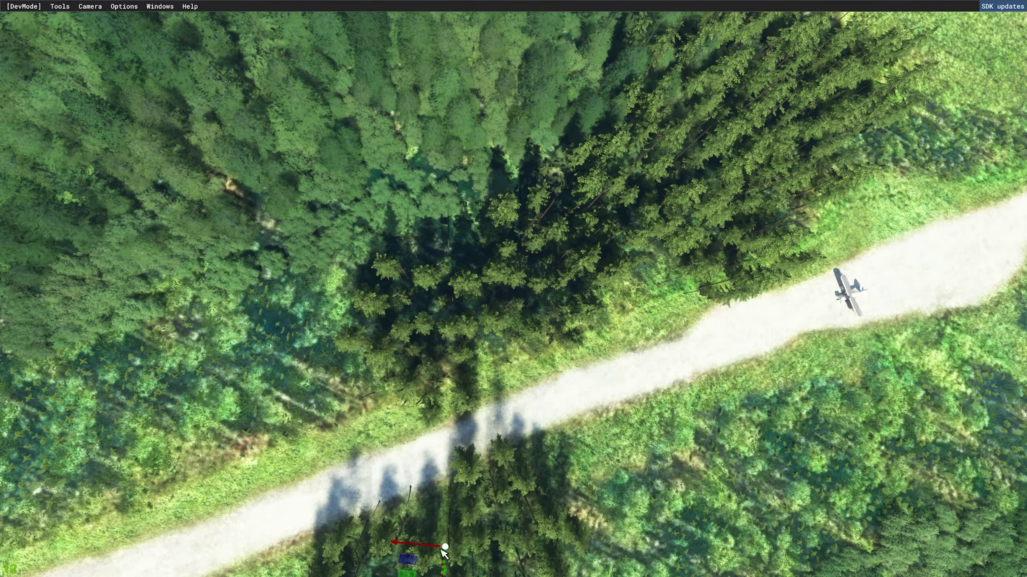
left_click(675, 360)
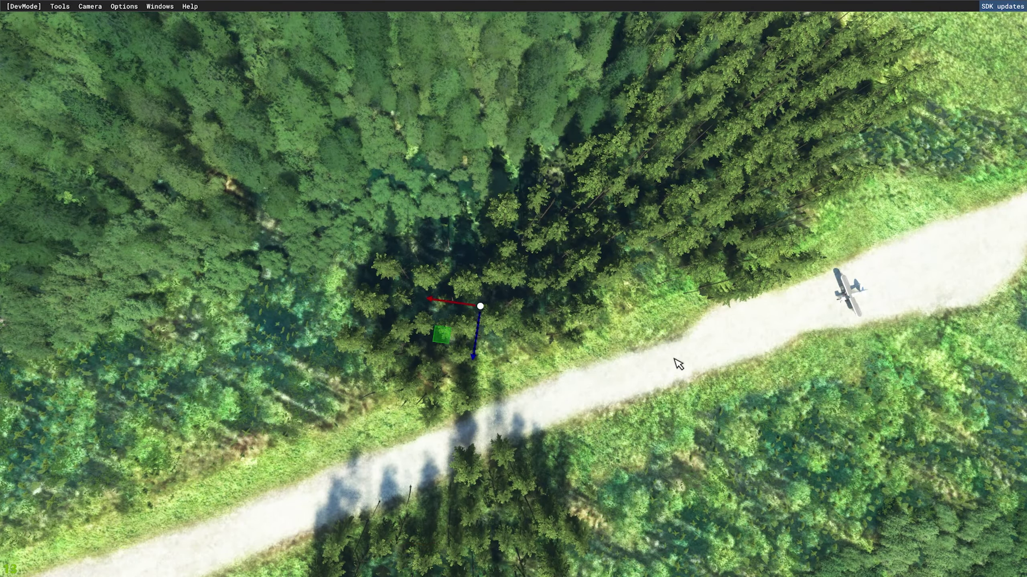
Duplicate the original tree group back into the forest behind the runway edge and adjust the copy's placement
middle_click_drag(675, 360, 708, 439)
left_click_drag(516, 393, 554, 275, "shift")
scroll(569, 273, "up", 2)
key("t")
scroll(534, 349, "down", 1)
left_click_drag(508, 188, 478, 190)
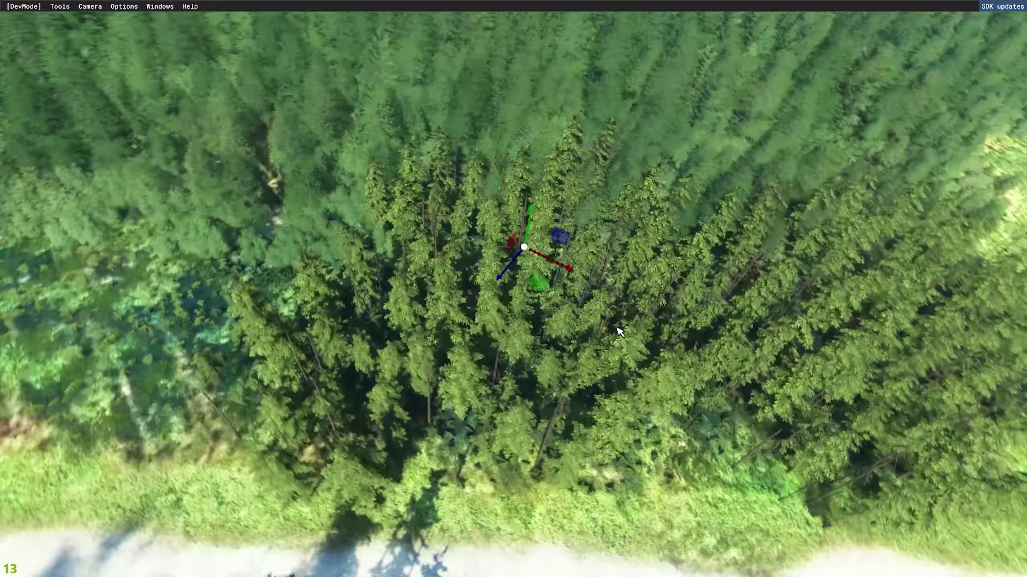
middle_click_drag(616, 327, 456, 300)
right_click_drag(460, 304, 489, 316)
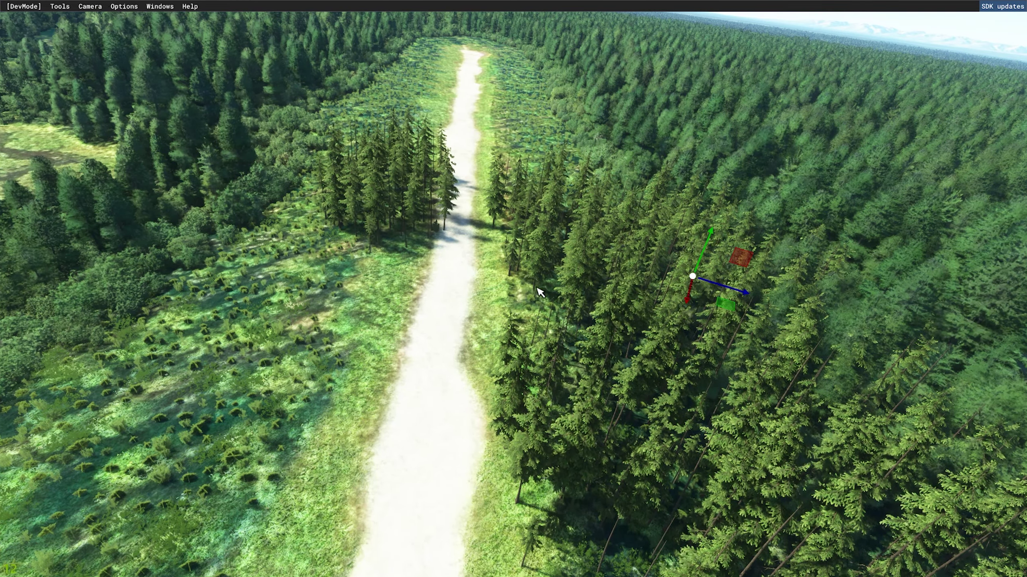
Shift the tree group beside the runway to a new spot, rotate it, and fine-tune its position
right_click_drag(539, 292, 578, 358)
left_click(332, 429)
left_click_drag(332, 428, 556, 252)
right_click_drag(594, 340, 553, 313)
key("r")
left_click_drag(554, 312, 561, 220)
key("t")
left_click_drag(549, 258, 582, 285)
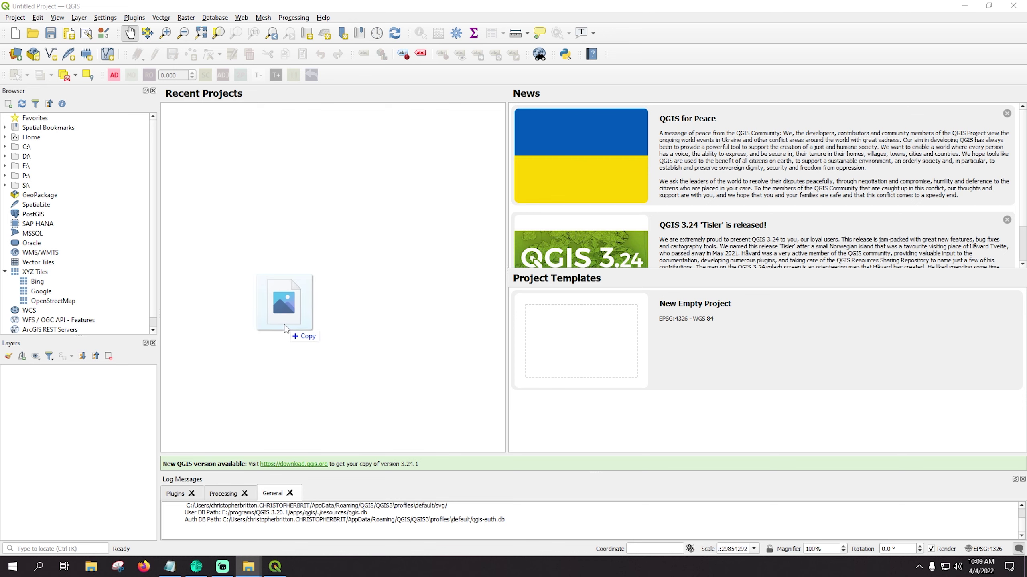
In QGIS, load the temp aerial image and add the Bing XYZ tiles as a layer beneath it
left_click_drag(279, 295, 274, 307)
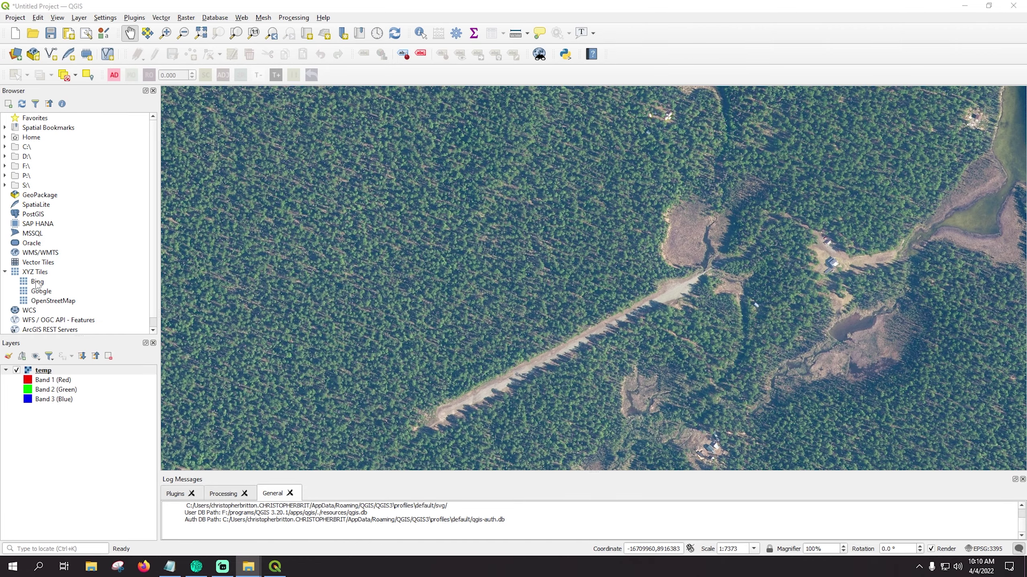
double_click(37, 282)
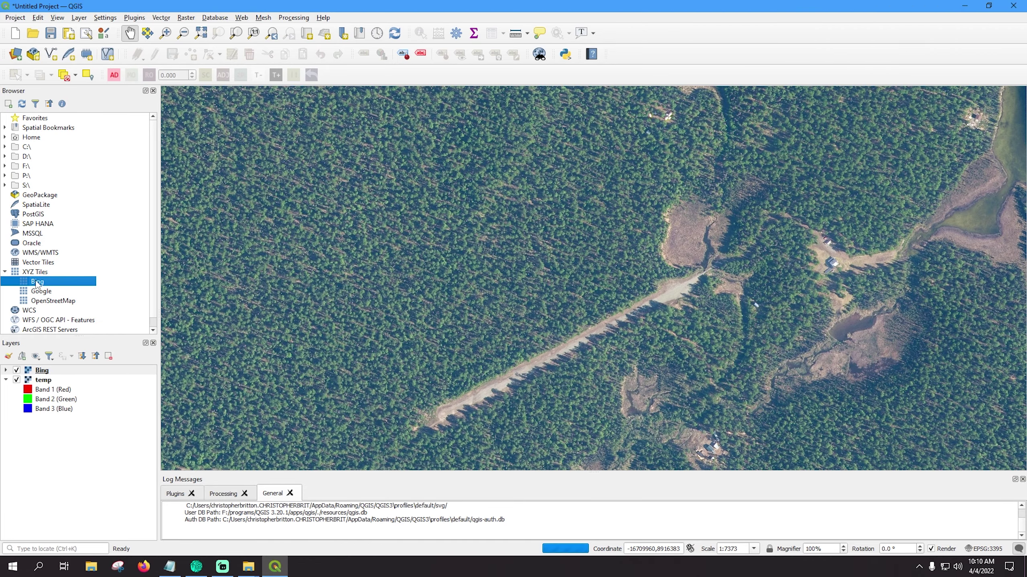
left_click_drag(834, 266, 672, 255)
scroll(672, 255, "up", 1)
scroll(348, 275, "up", 2)
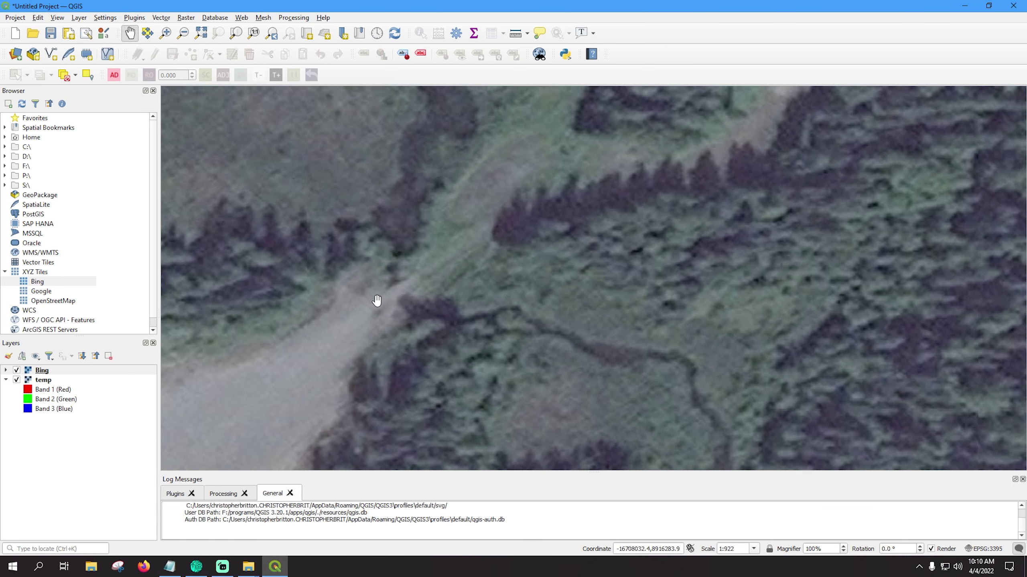
left_click_drag(378, 298, 458, 302)
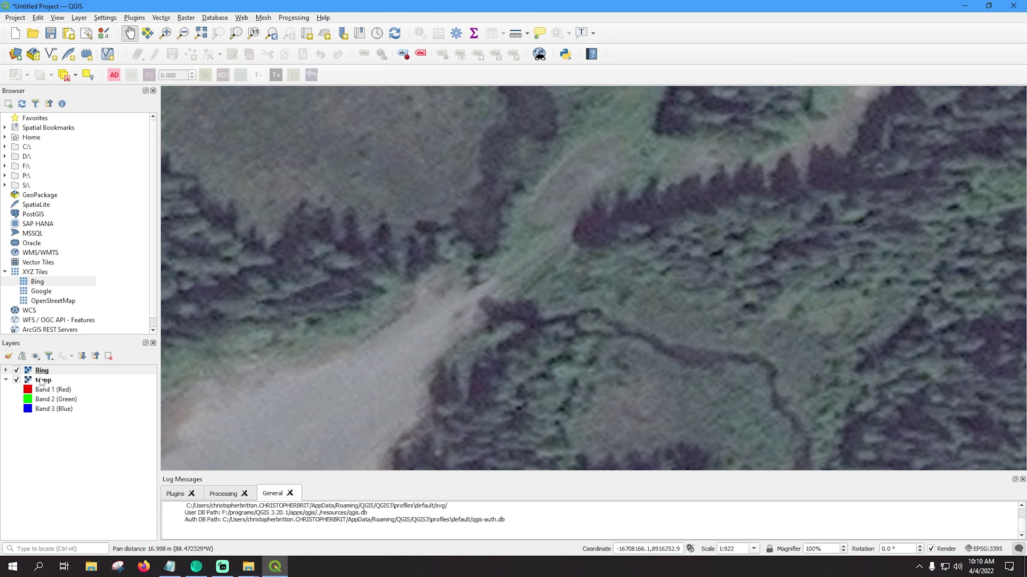
left_click_drag(40, 376, 45, 425)
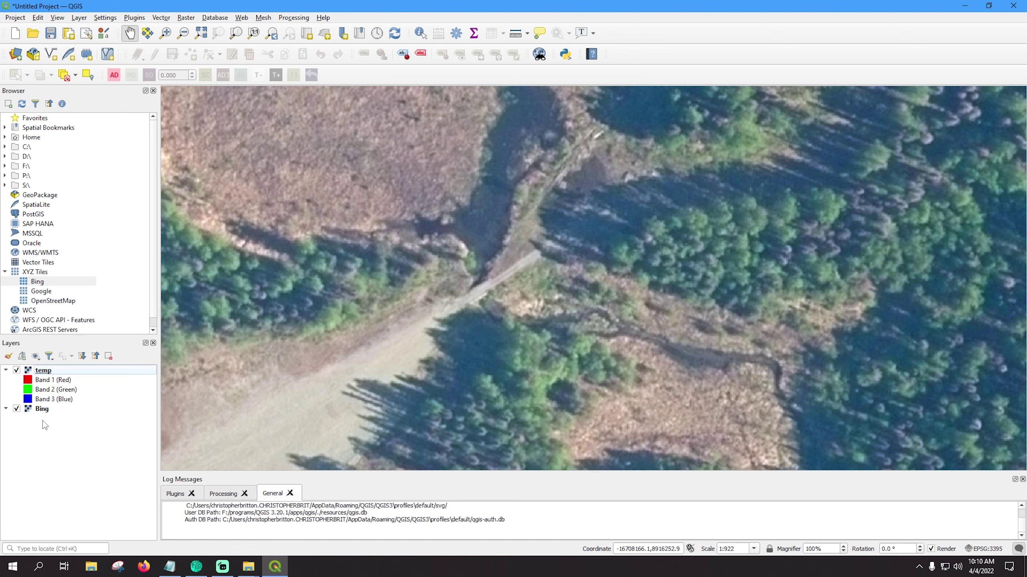
Toggle the temp layer's visibility to compare its alignment with the Bing imagery at the runway's end
left_click(16, 371)
left_click(17, 370)
left_click(17, 371)
double_click(14, 369)
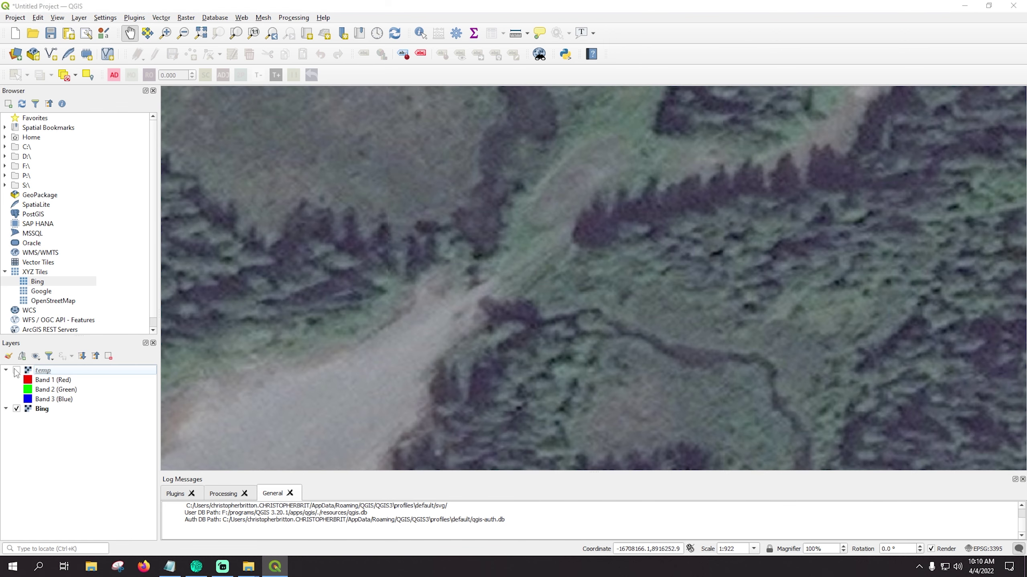
left_click(617, 474)
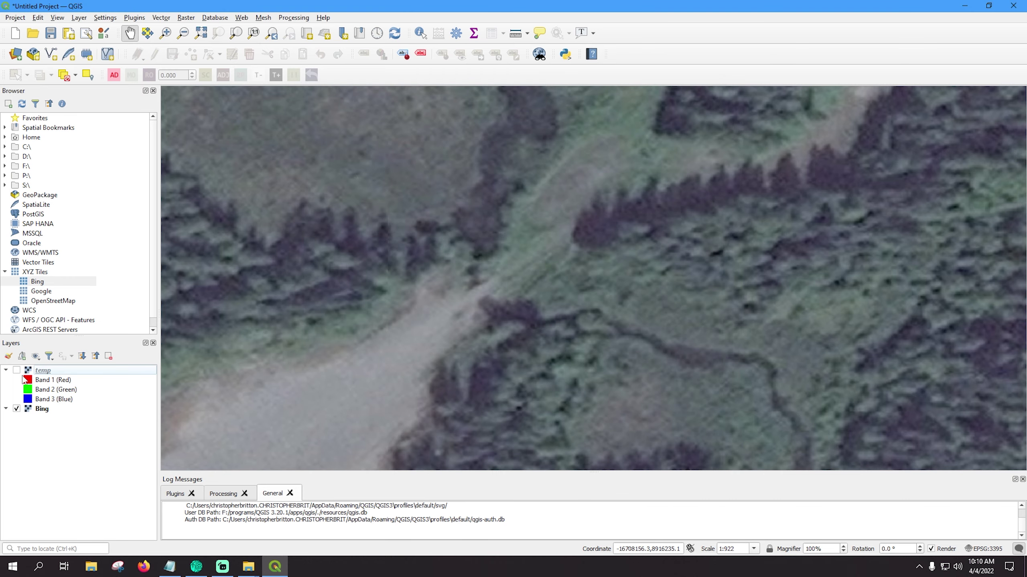
left_click(17, 371)
Inspect the temp image around the lakes and buildings, comparing it with the Bing imagery by hiding and showing the layer
scroll(508, 374, "down", 4)
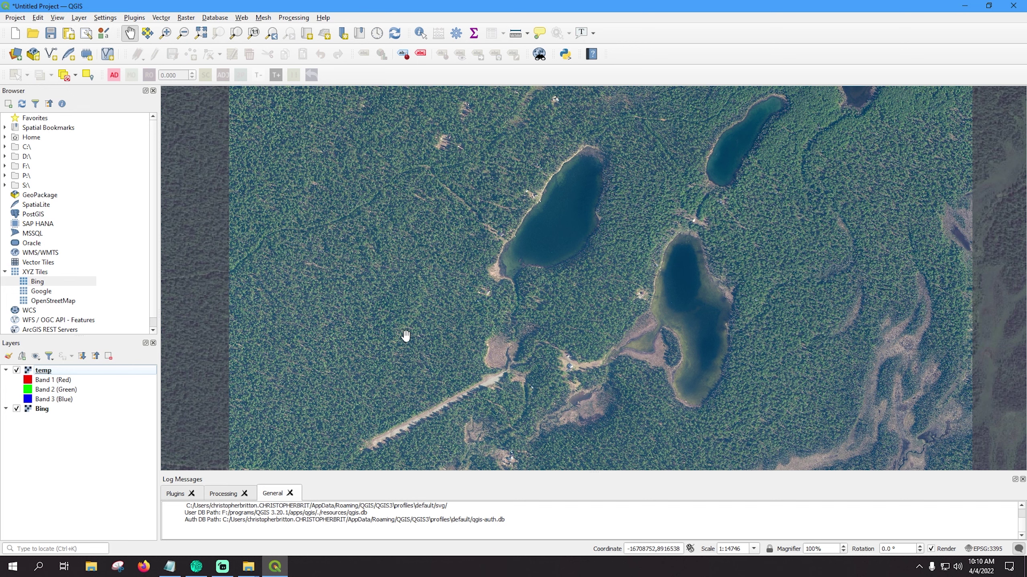
left_click_drag(392, 360, 409, 272)
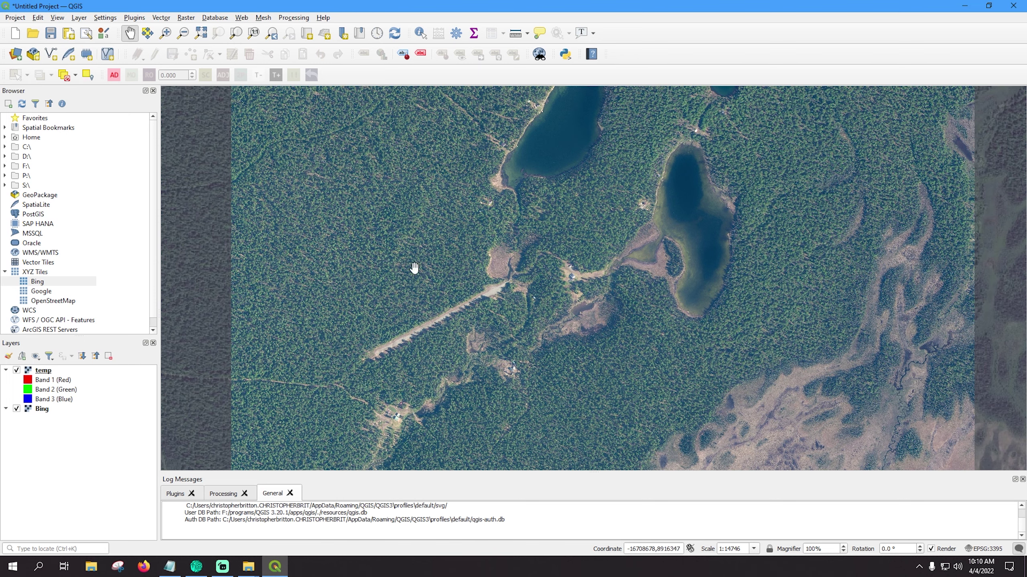
scroll(463, 240, "up", 1)
scroll(676, 329, "up", 2)
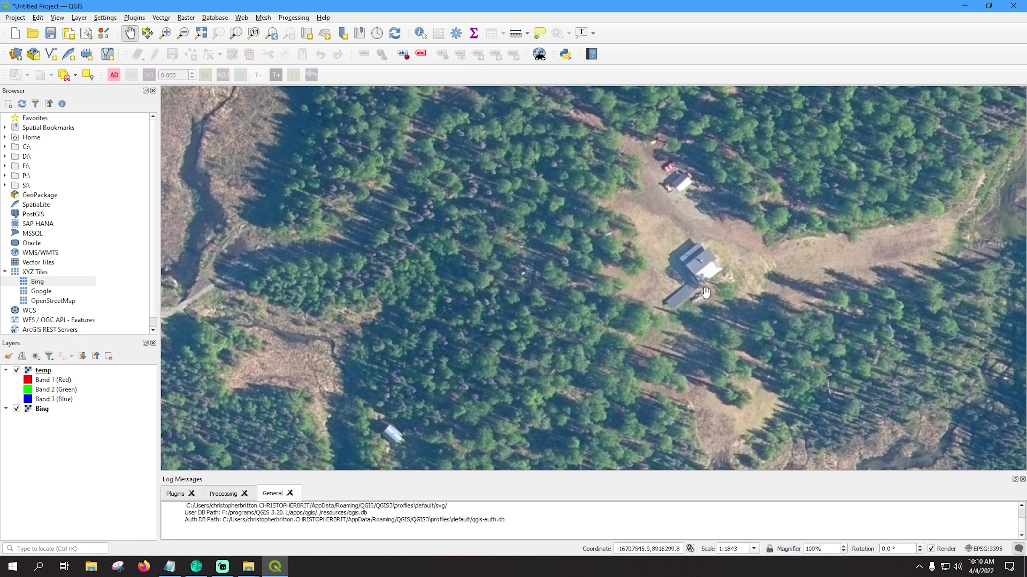
left_click(16, 370)
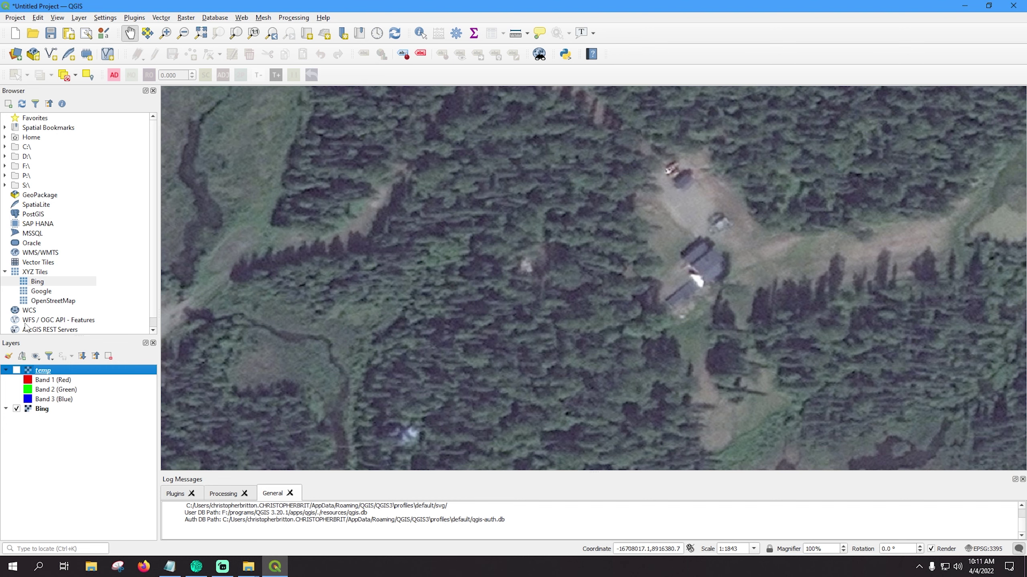
left_click(17, 370)
left_click_drag(371, 319, 699, 293)
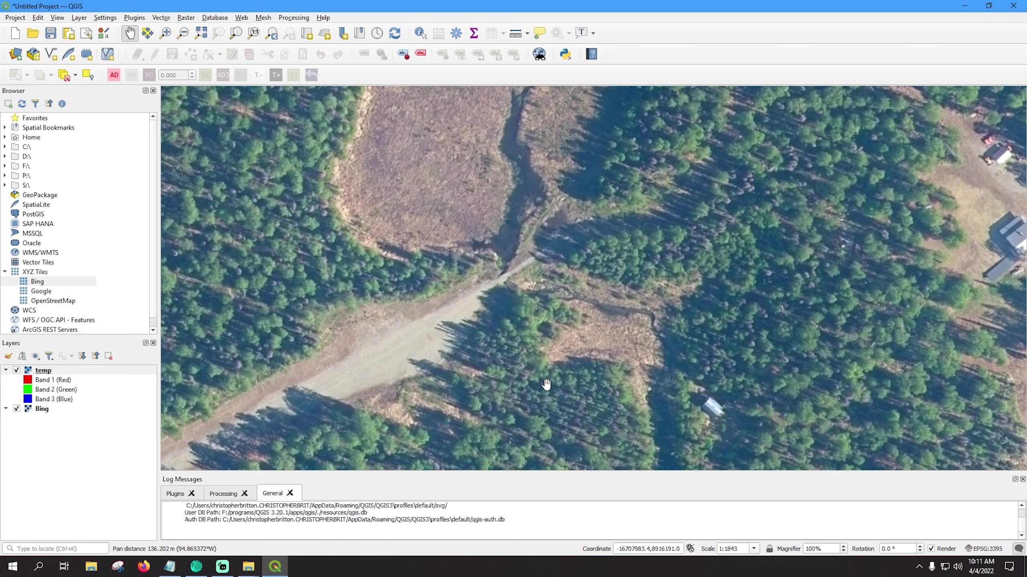
Check the installed plugins for the Freehand raster georeferencer, then close the plugin manager
left_click(132, 18)
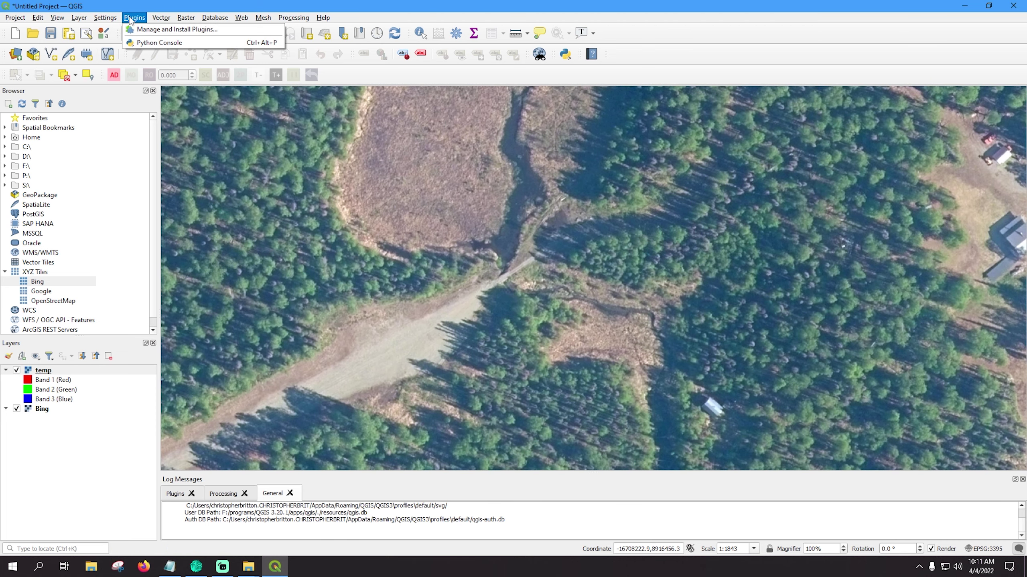
left_click(169, 29)
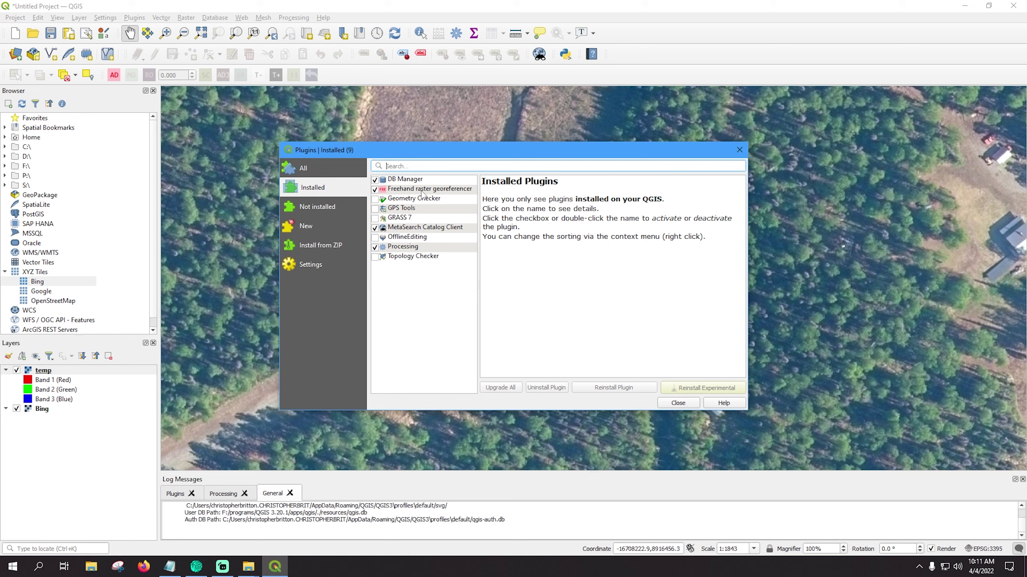
left_click(677, 403)
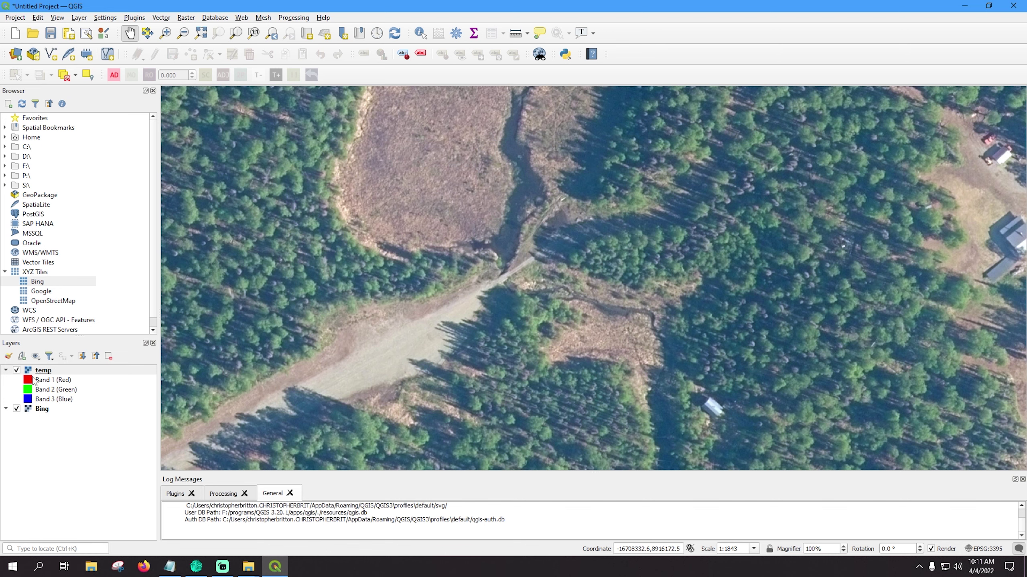
Hide the temp layer and remove it from the project, keeping only the Bing layer
left_click(16, 371)
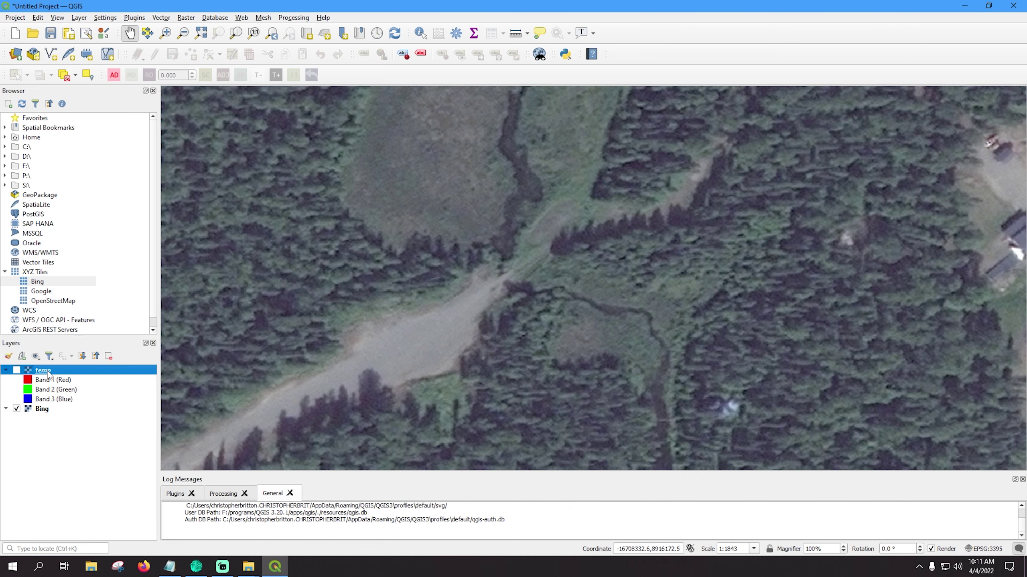
right_click(48, 373)
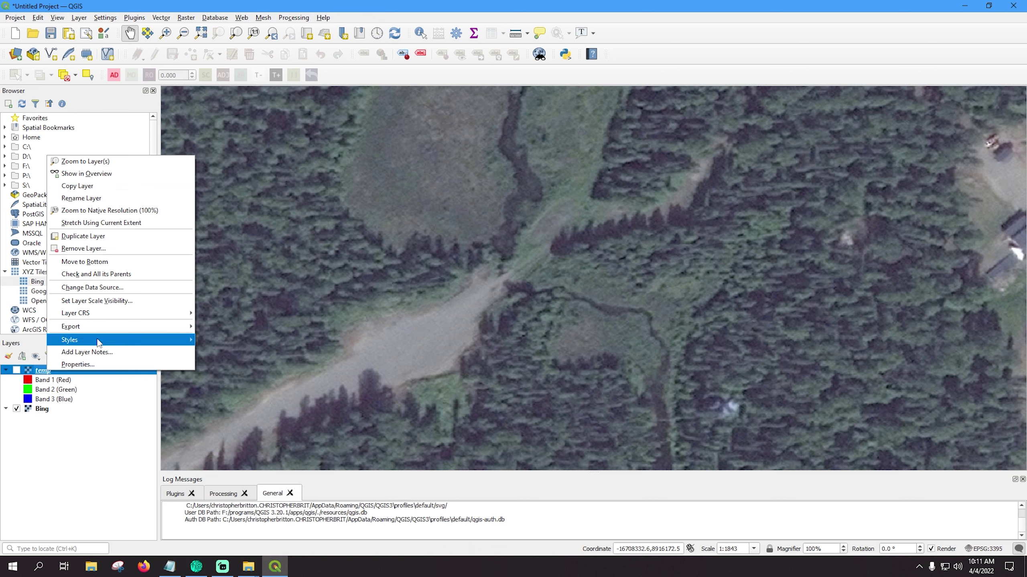
left_click(85, 248)
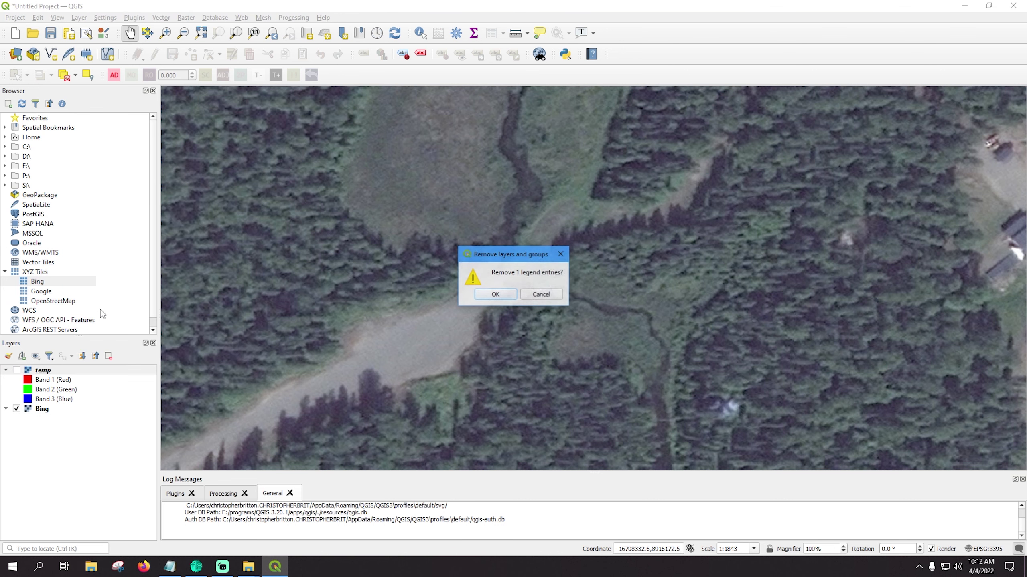
left_click(558, 297)
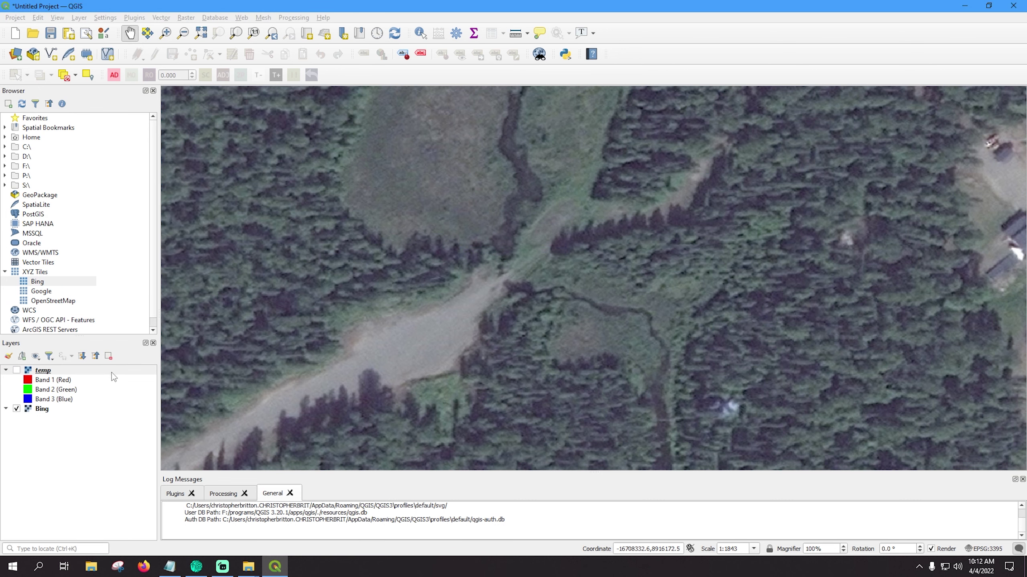
right_click(57, 371)
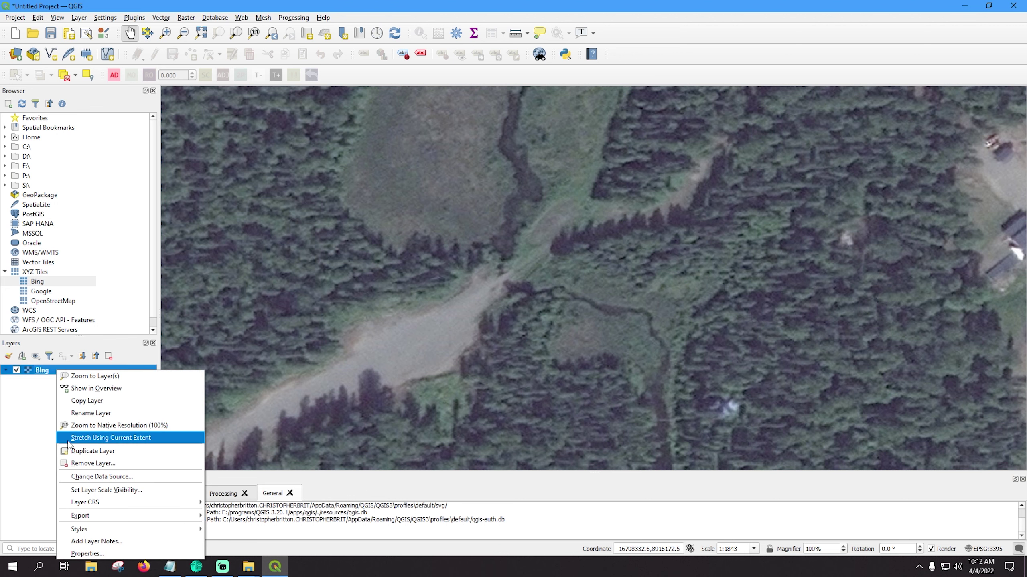
left_click(41, 433)
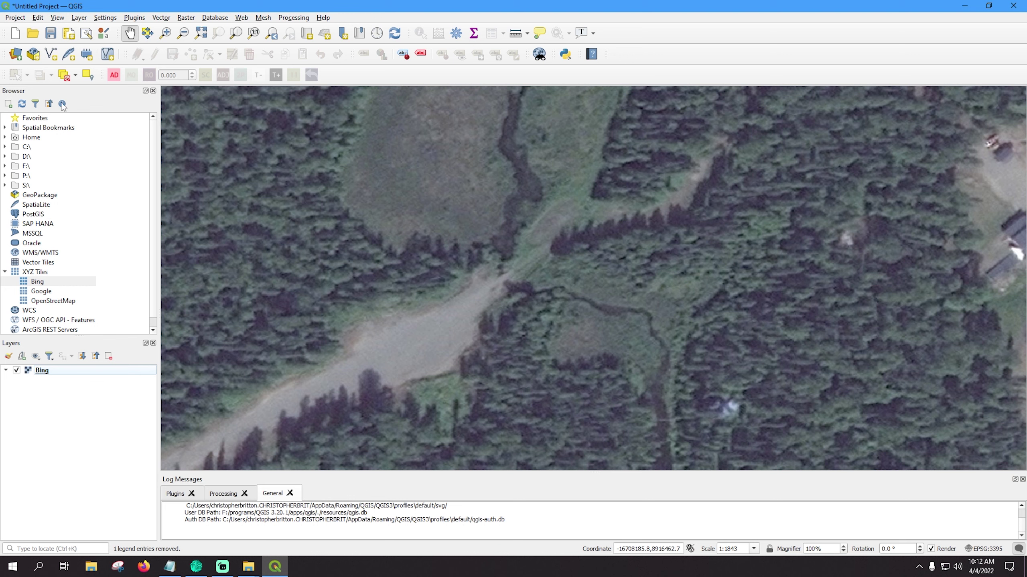
Start adding a raster for interactive georeferencing and browse to the folder S:\flightsim\scenery\MSFS\freeware\Snowflake_Lake_Redux\Data\Imagery\src
left_click(114, 75)
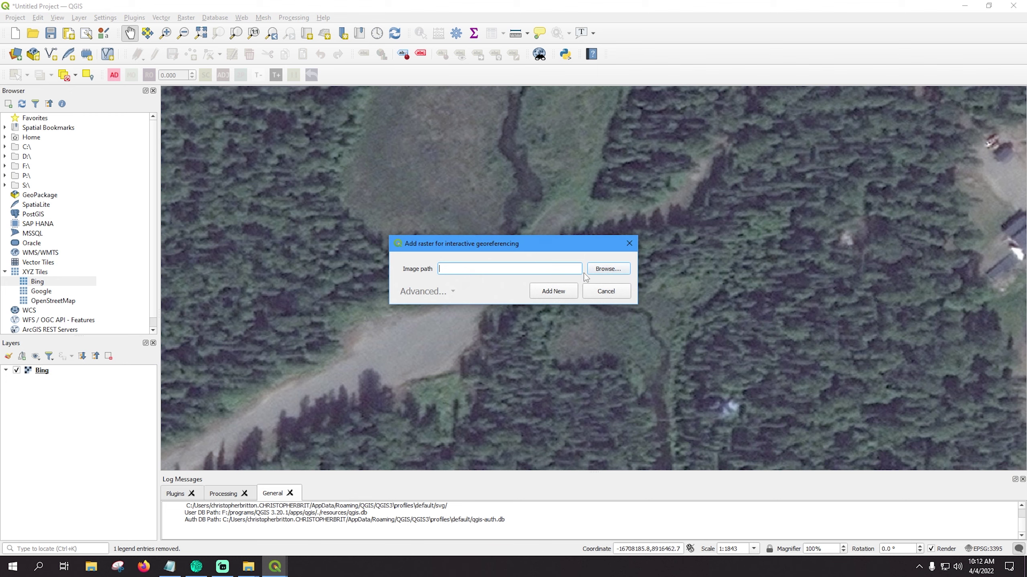
left_click(605, 269)
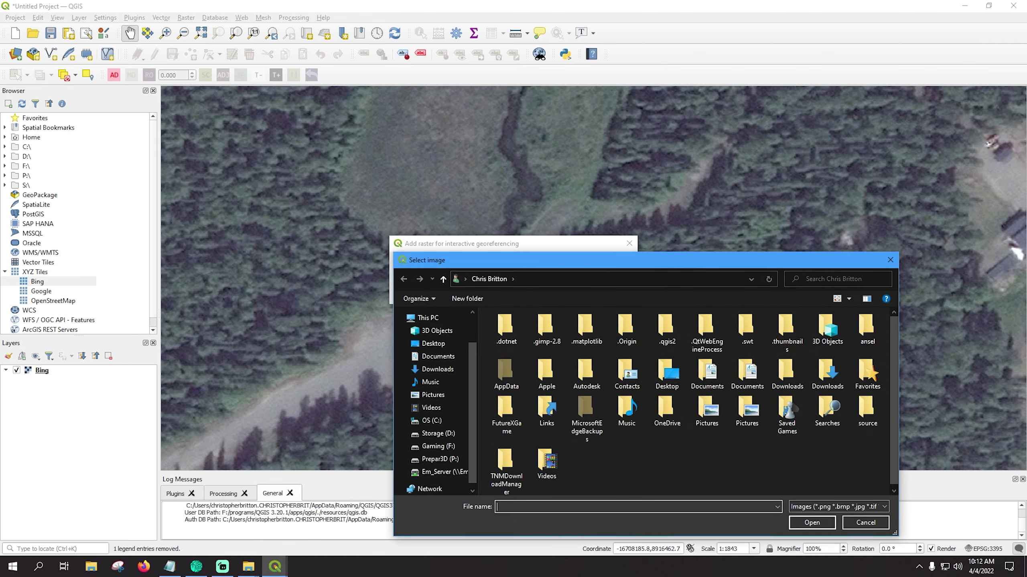
key("alt+Tab")
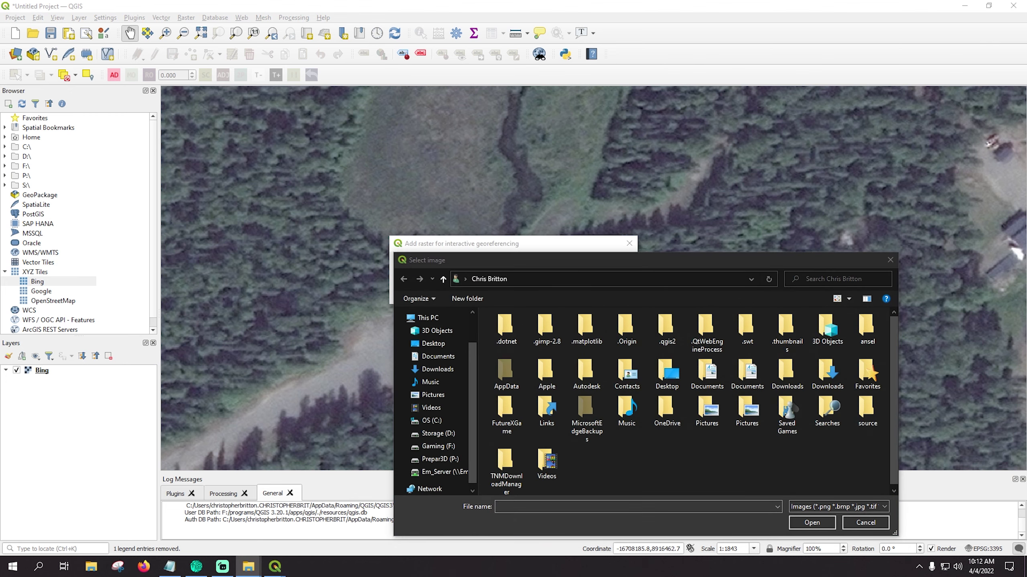
left_click(696, 500)
right_click(688, 508)
left_click(727, 408)
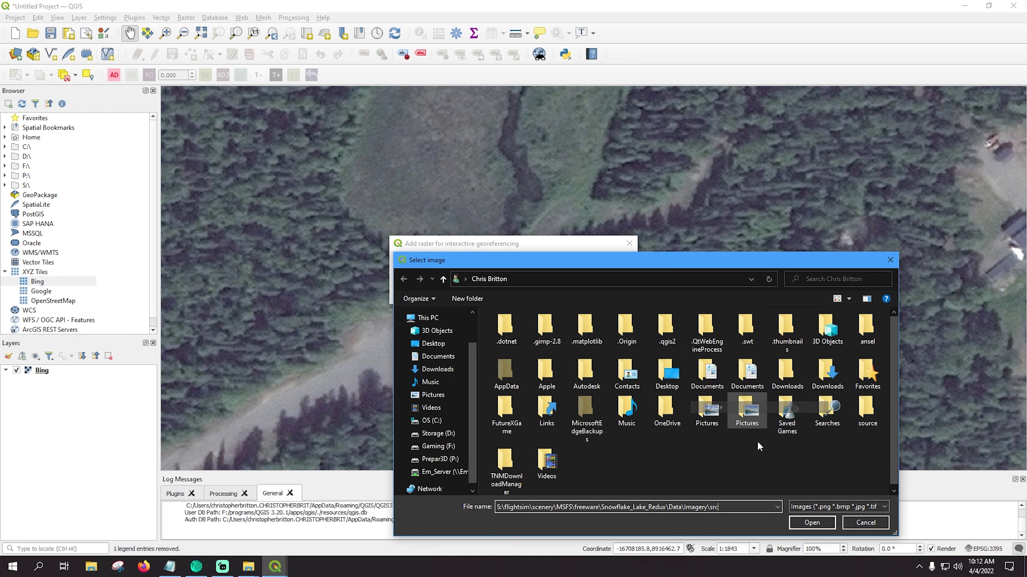
left_click(811, 523)
Choose SL_Sat_Projected.tif as the image and add it as a new raster layer for georeferencing
left_click(521, 343)
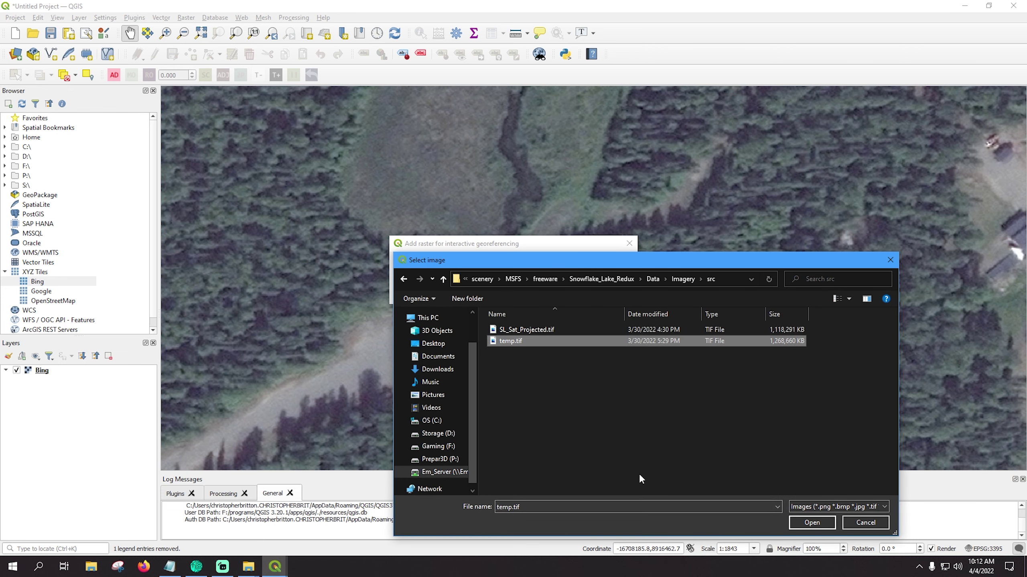
left_click(528, 329)
left_click(815, 523)
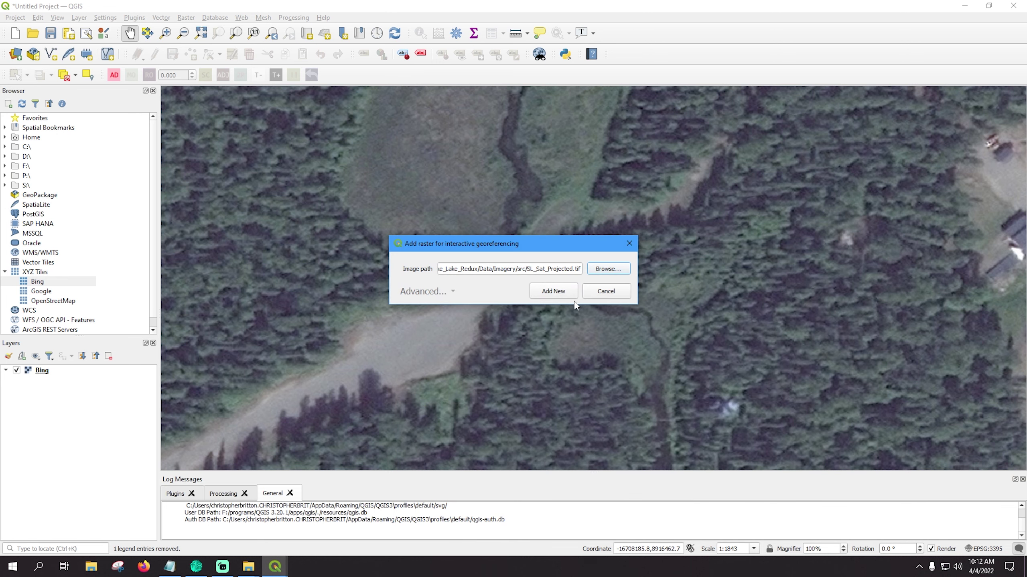
left_click(563, 295)
Compare the SL_Sat_Projected layer's alignment with the Bing imagery at the runway's end by hiding and showing the layer
left_click_drag(411, 401, 835, 232)
left_click_drag(485, 248, 460, 365)
scroll(487, 261, "up", 1)
scroll(501, 252, "up", 1)
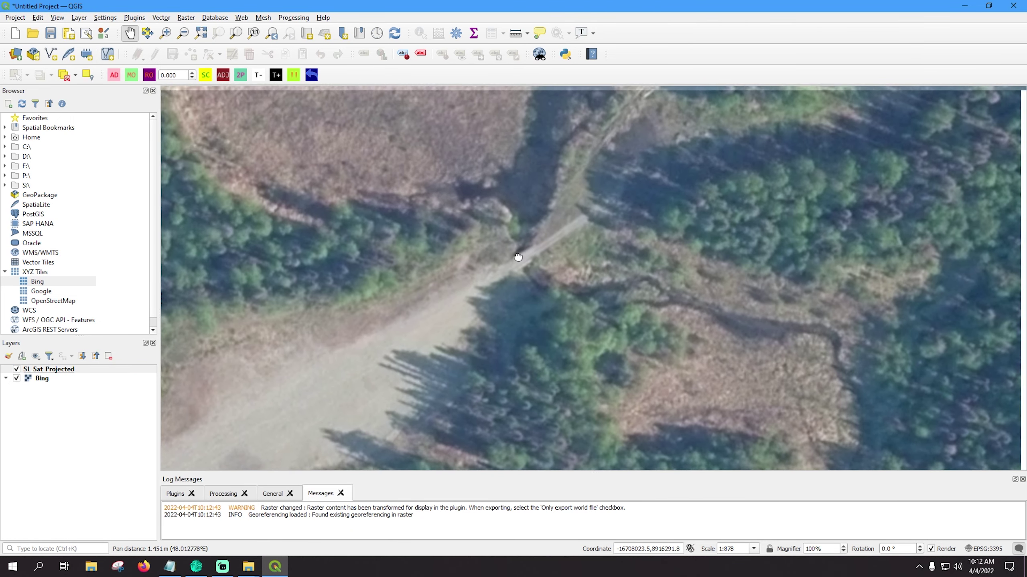
left_click_drag(522, 247, 509, 276)
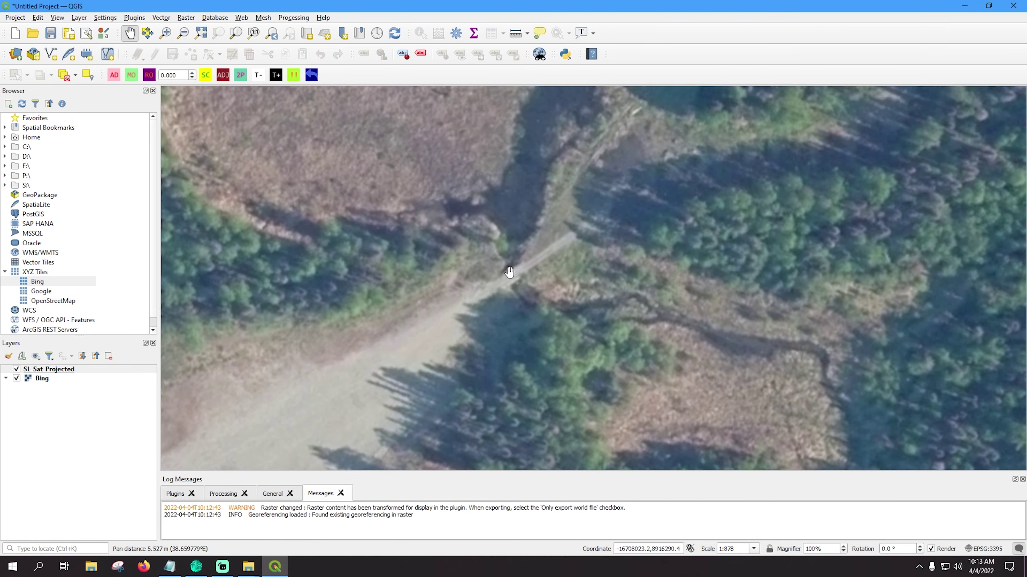
left_click(16, 369)
left_click(16, 369)
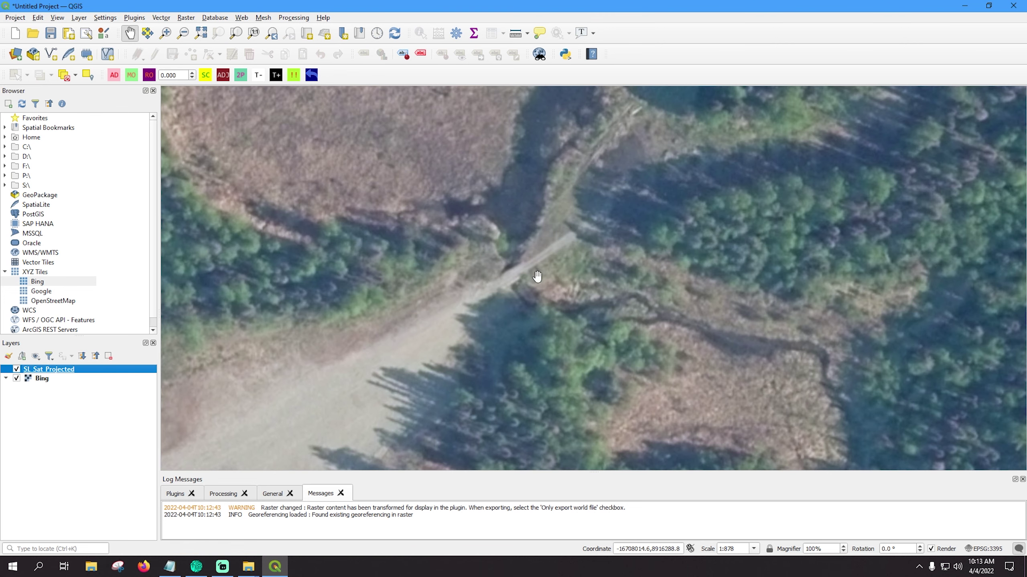